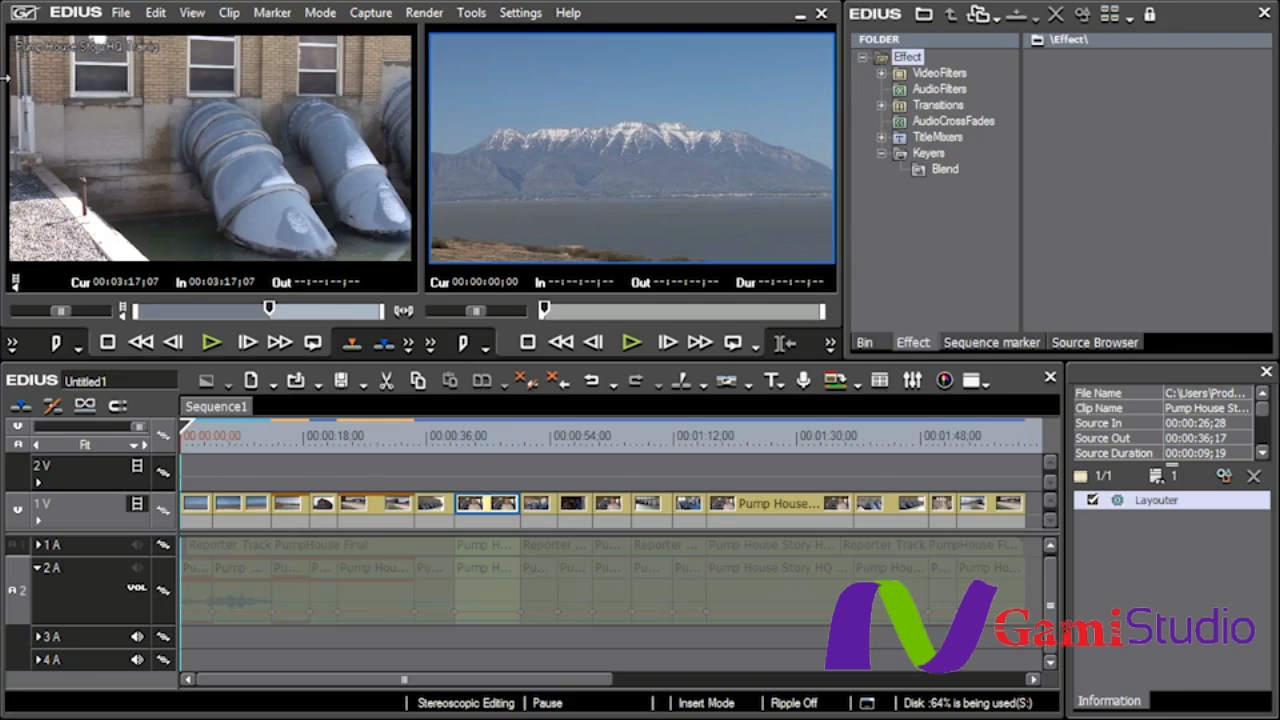
- Play the first clip from the start of the sequence to check its camera shake, and return the playhead to the start
click(188, 433)
key(Home)
key(space)
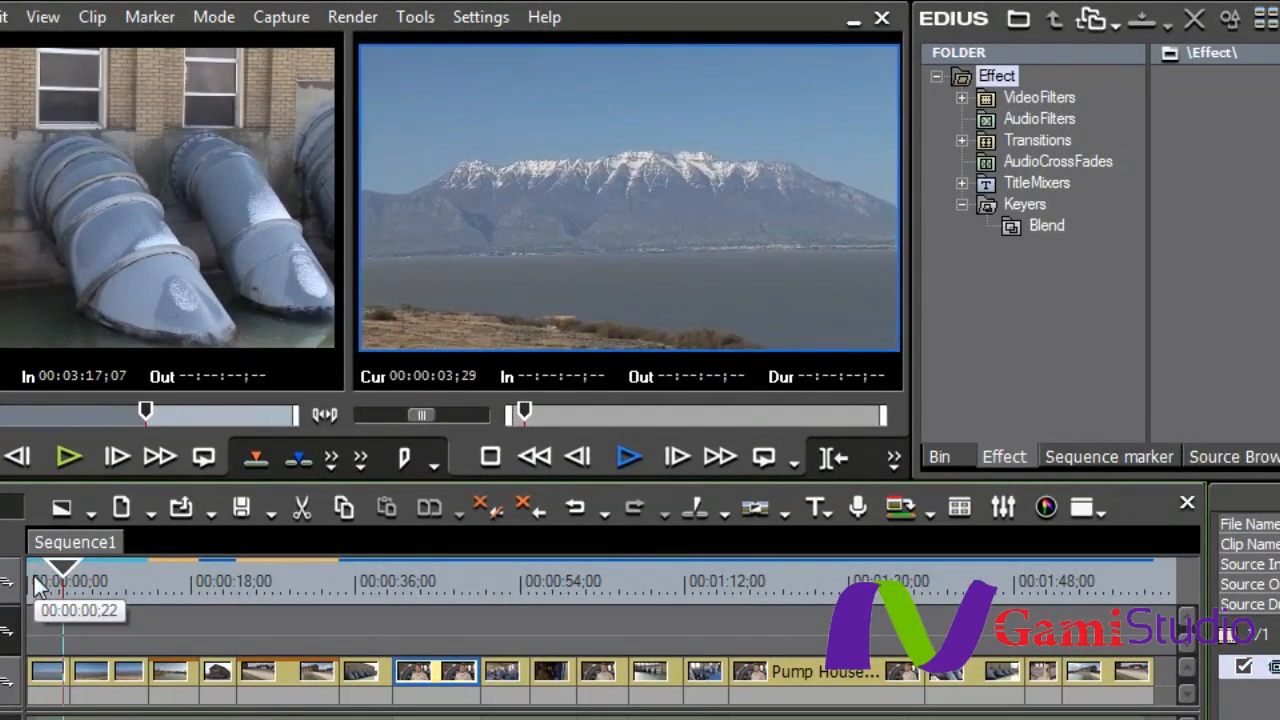
key(space)
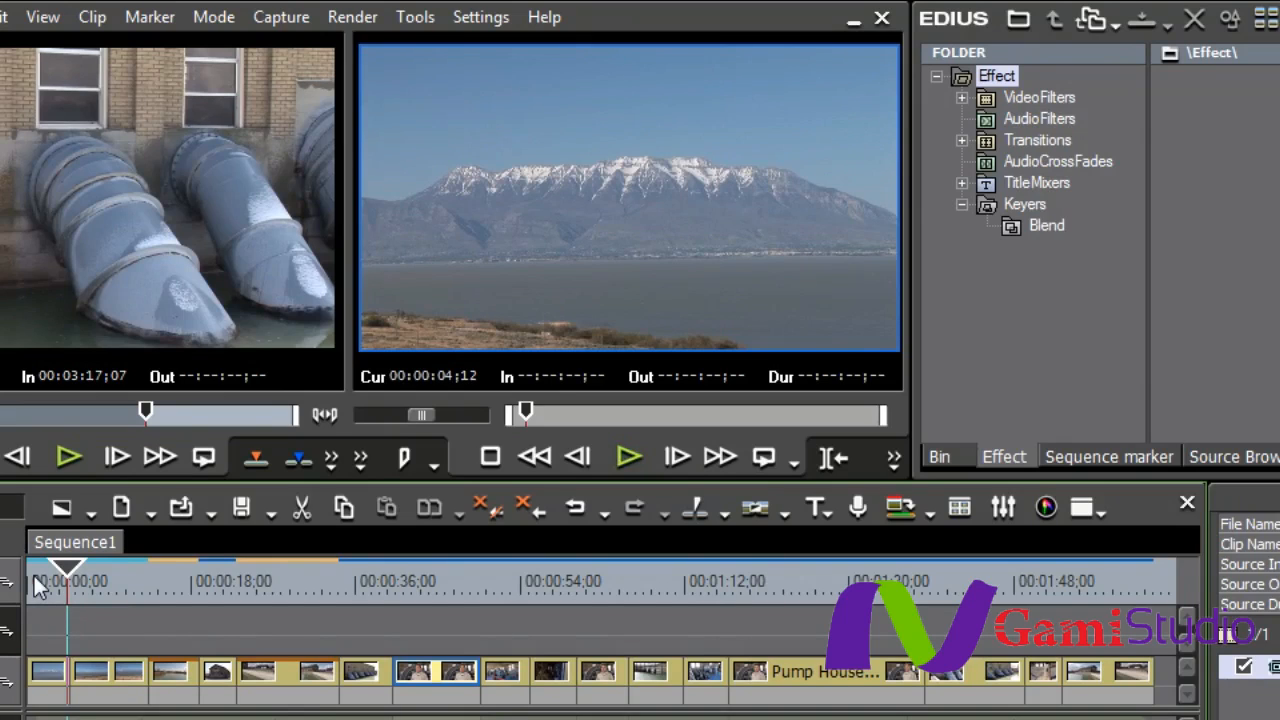
drag(71, 574, 24, 579)
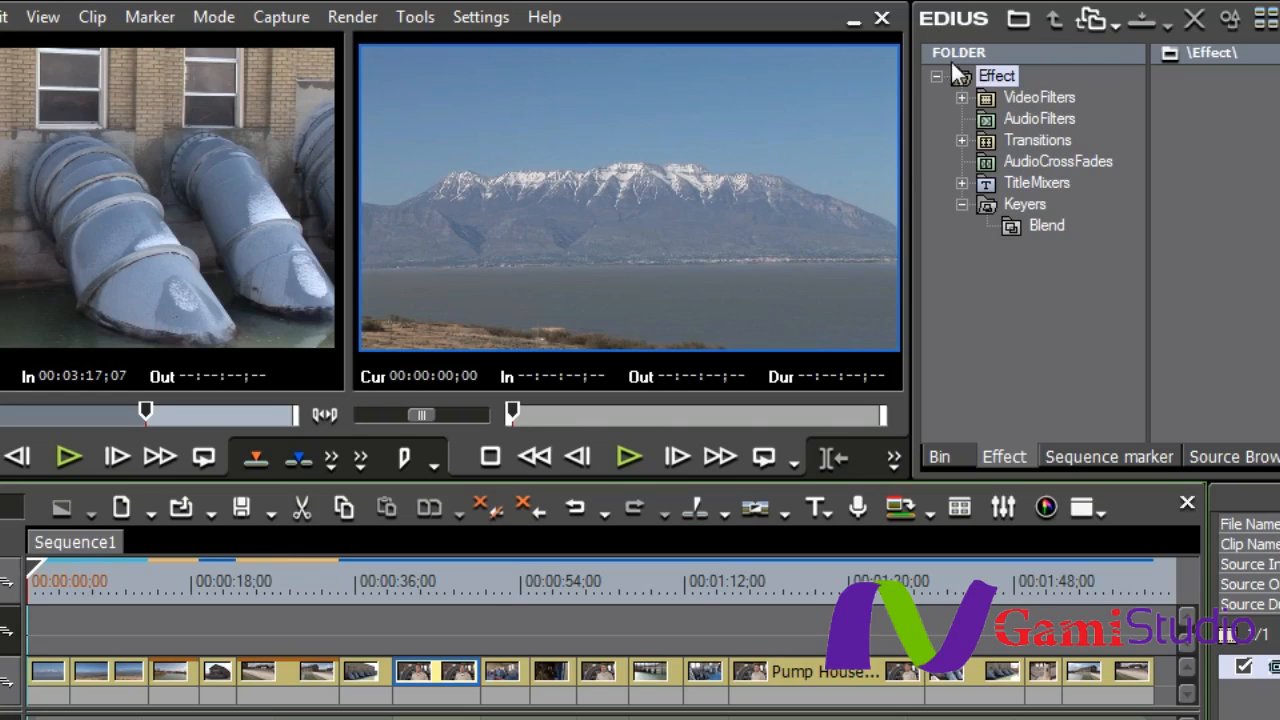
- Apply the Stabilizer video filter to the first clip on the 1V track
click(1039, 97)
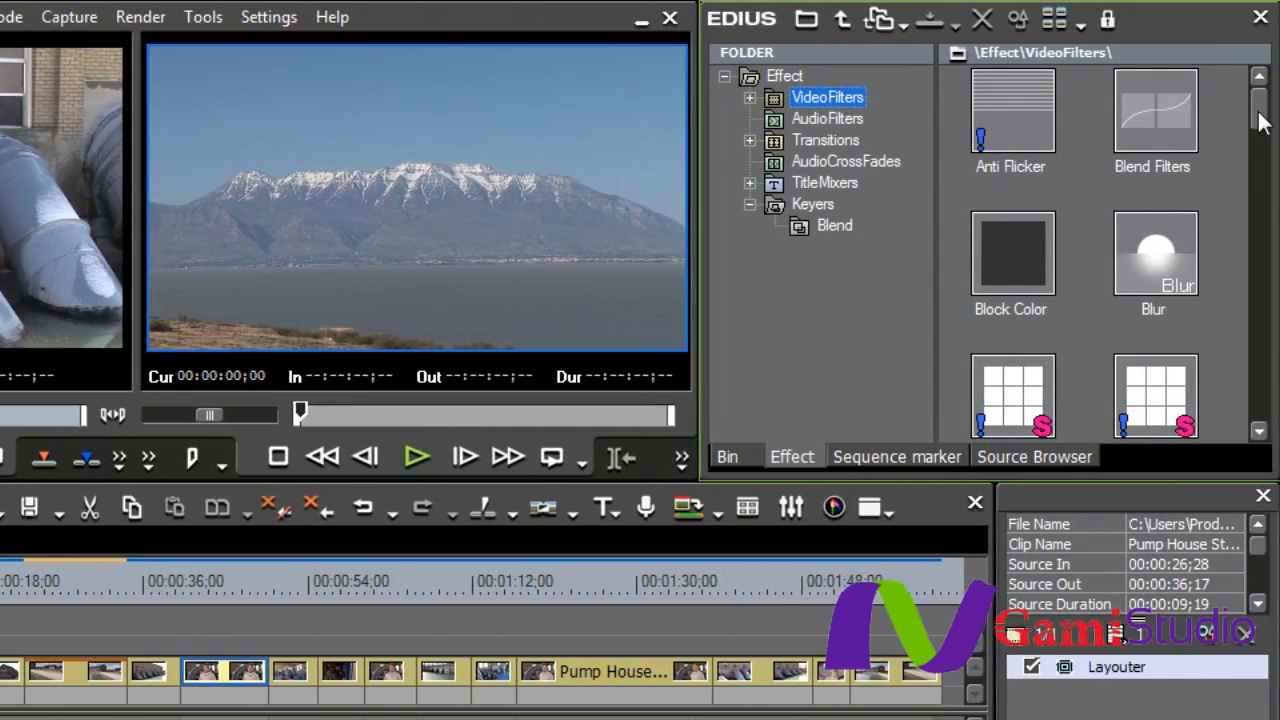
drag(1260, 120, 1262, 382)
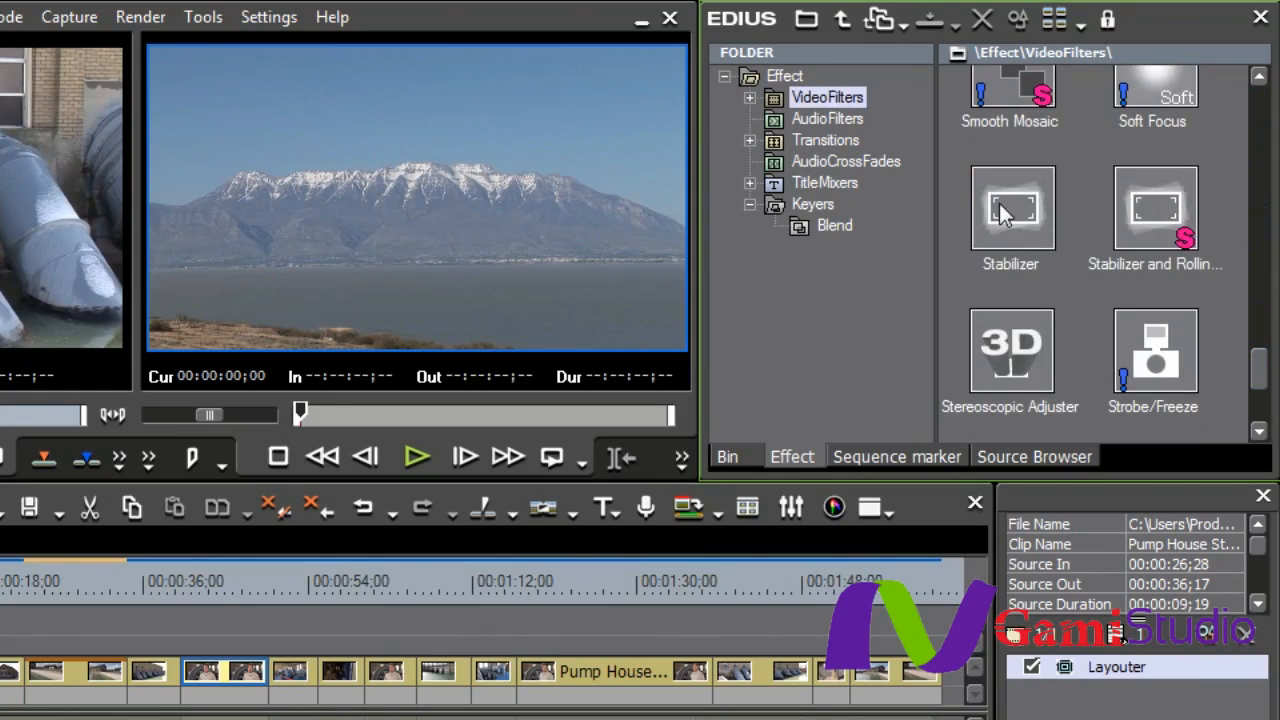
mouse_move(1028, 228)
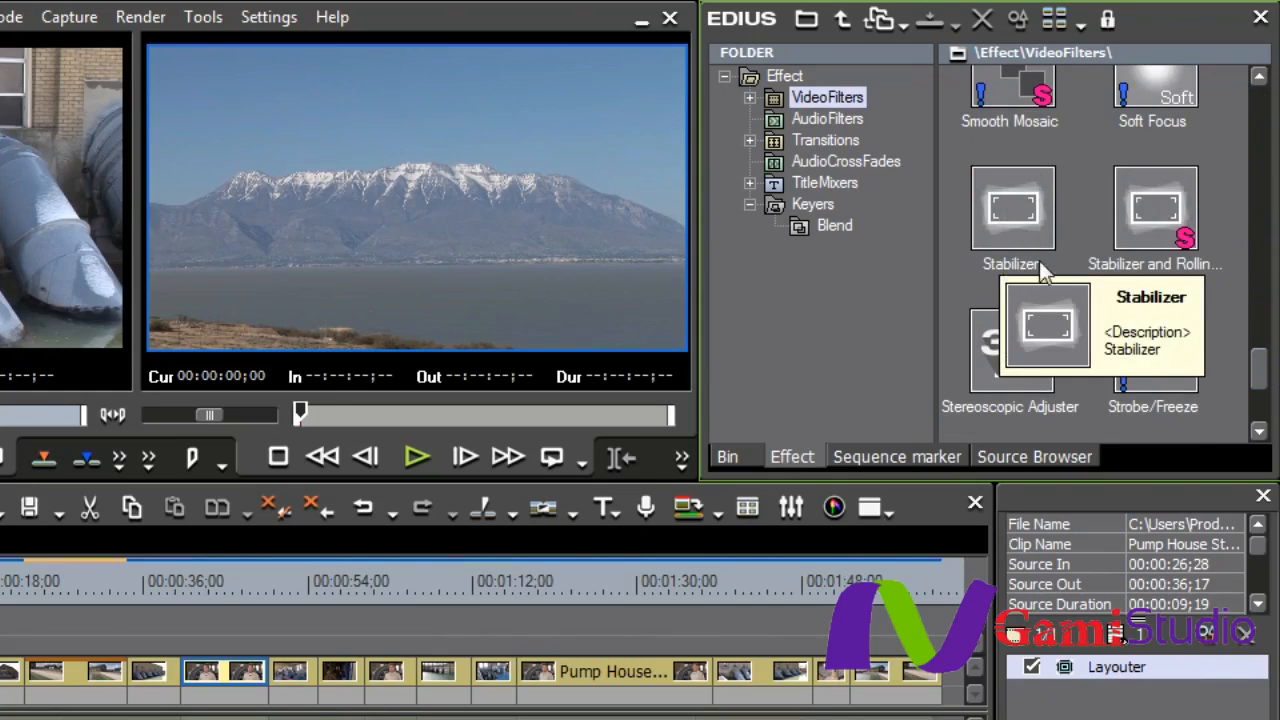
mouse_move(1138, 270)
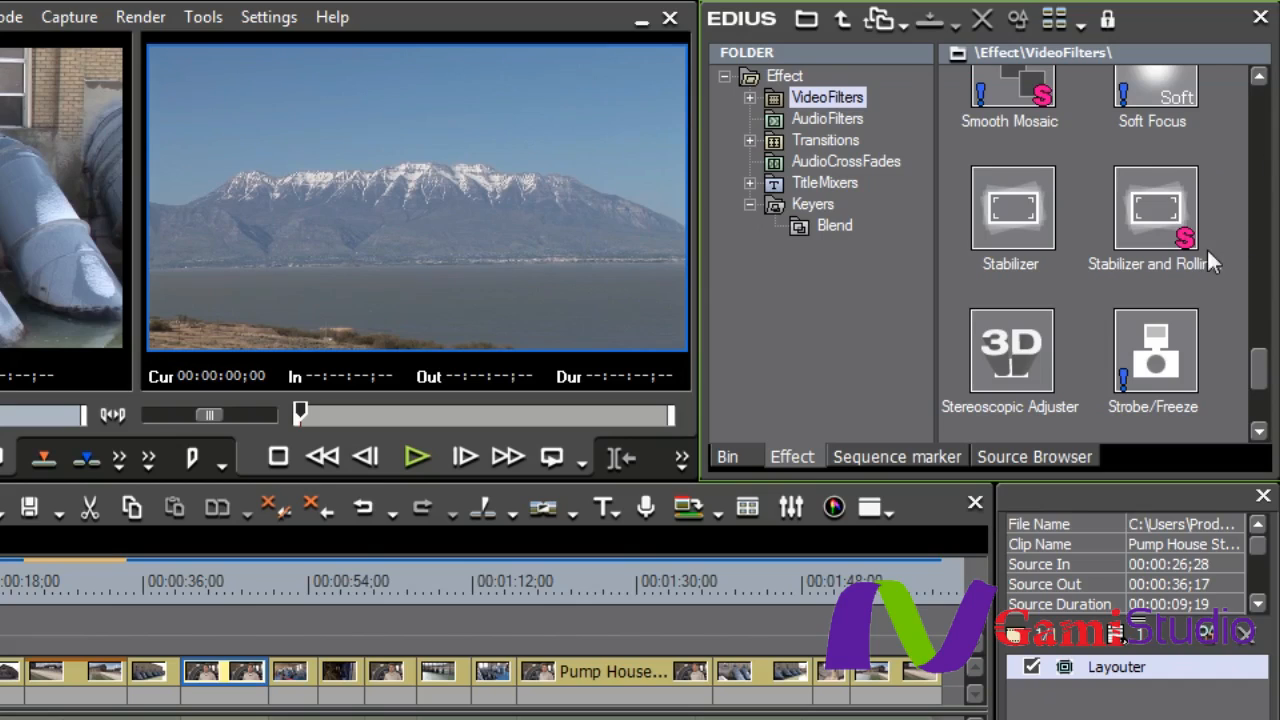
mouse_move(1185, 243)
mouse_move(1018, 207)
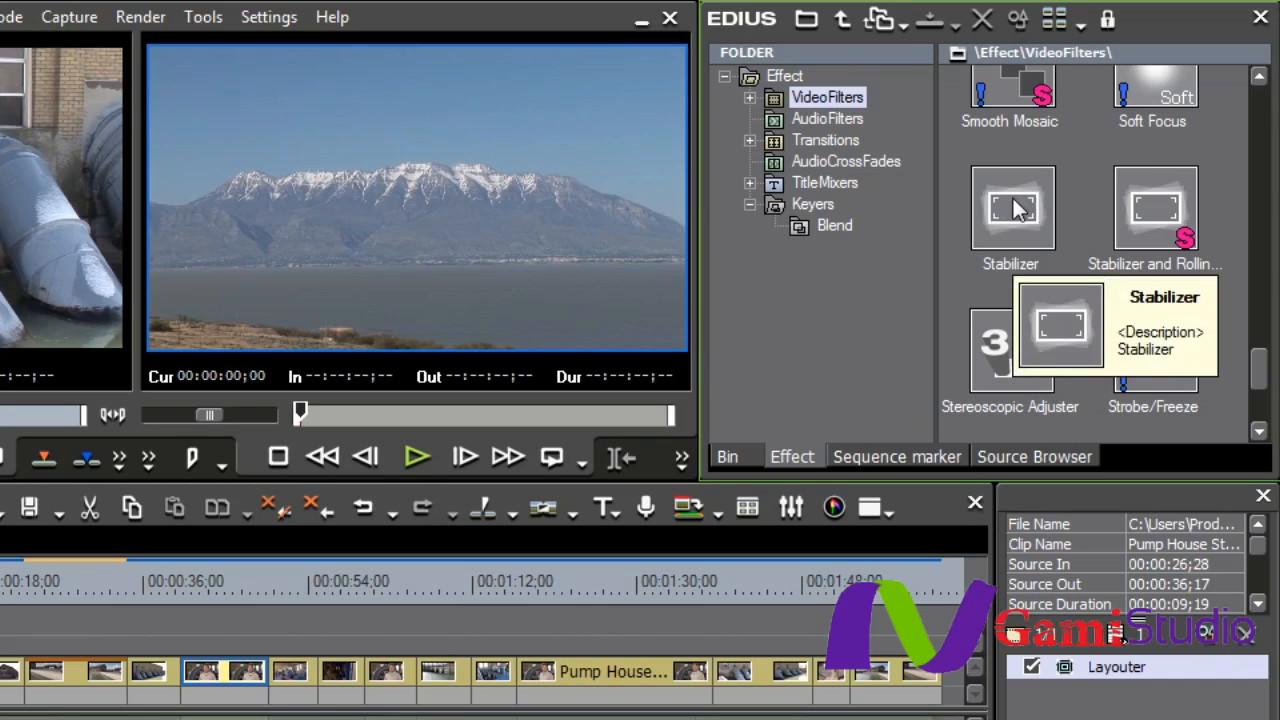
drag(1022, 215, 196, 505)
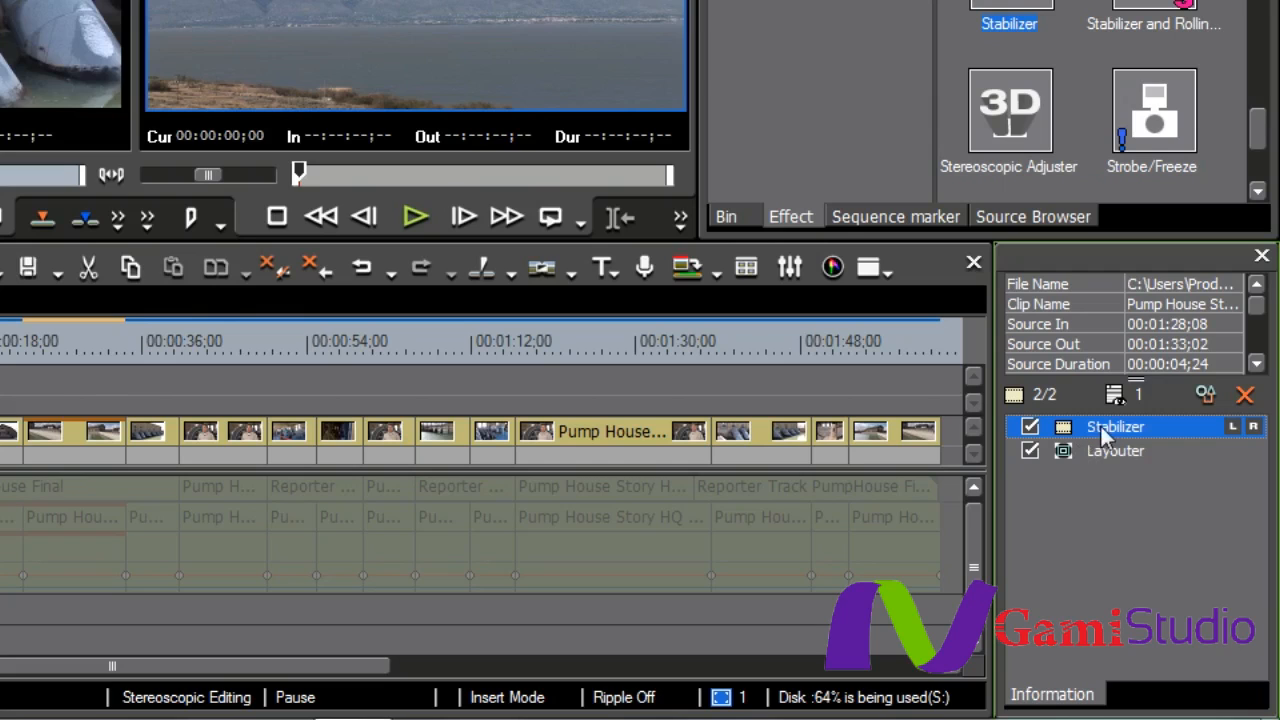
- Open the first clip's Stabilizer settings and set the Translate and Scale smoothness to Strong
double_click(1110, 428)
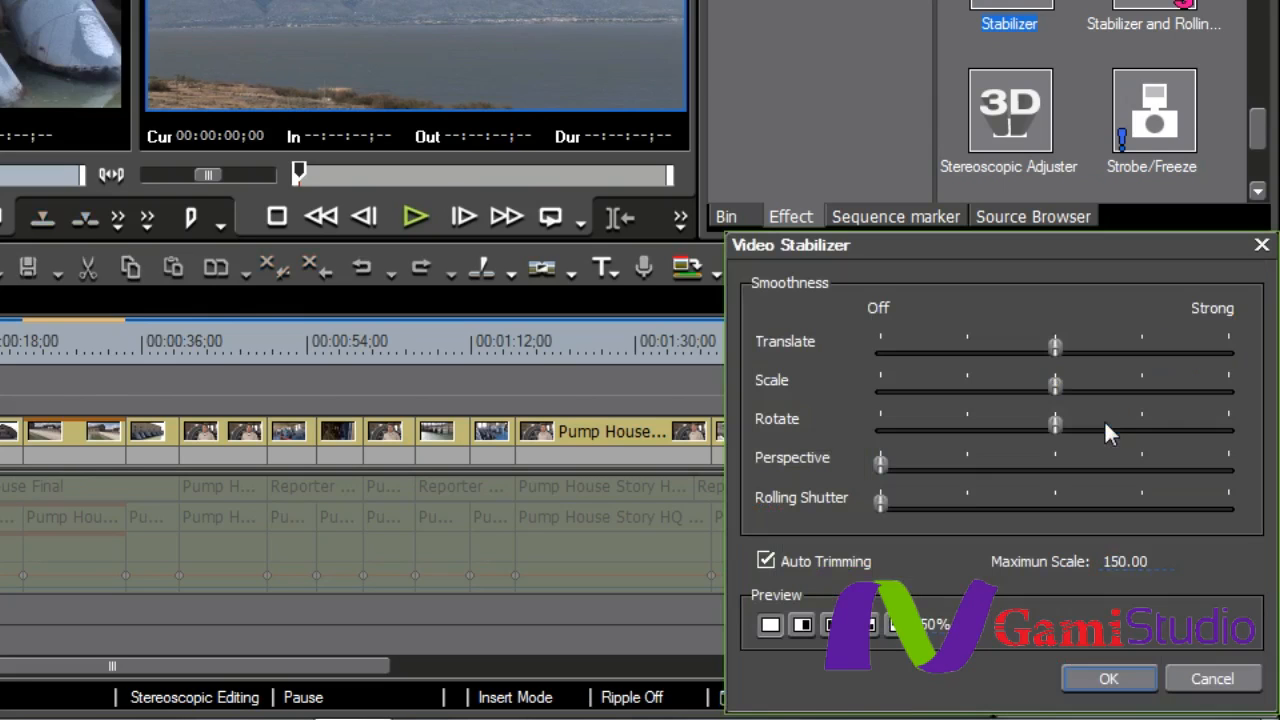
drag(876, 248, 875, 95)
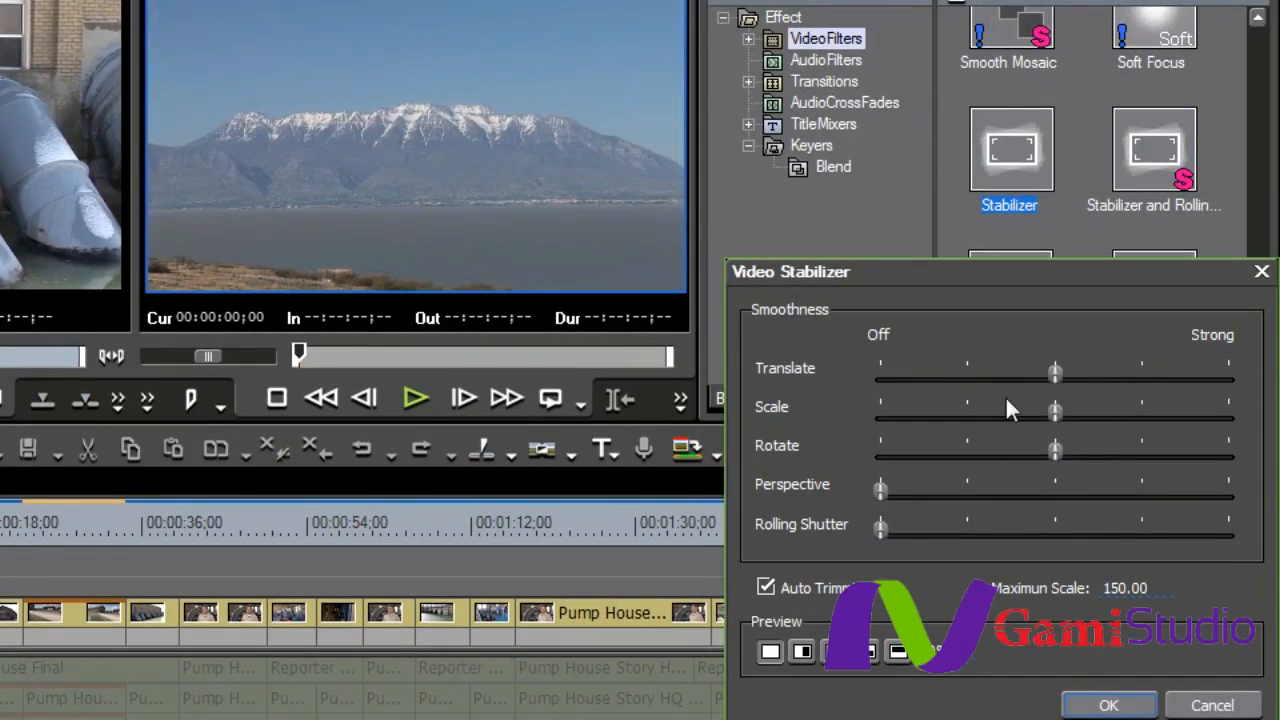
drag(1054, 369, 1208, 381)
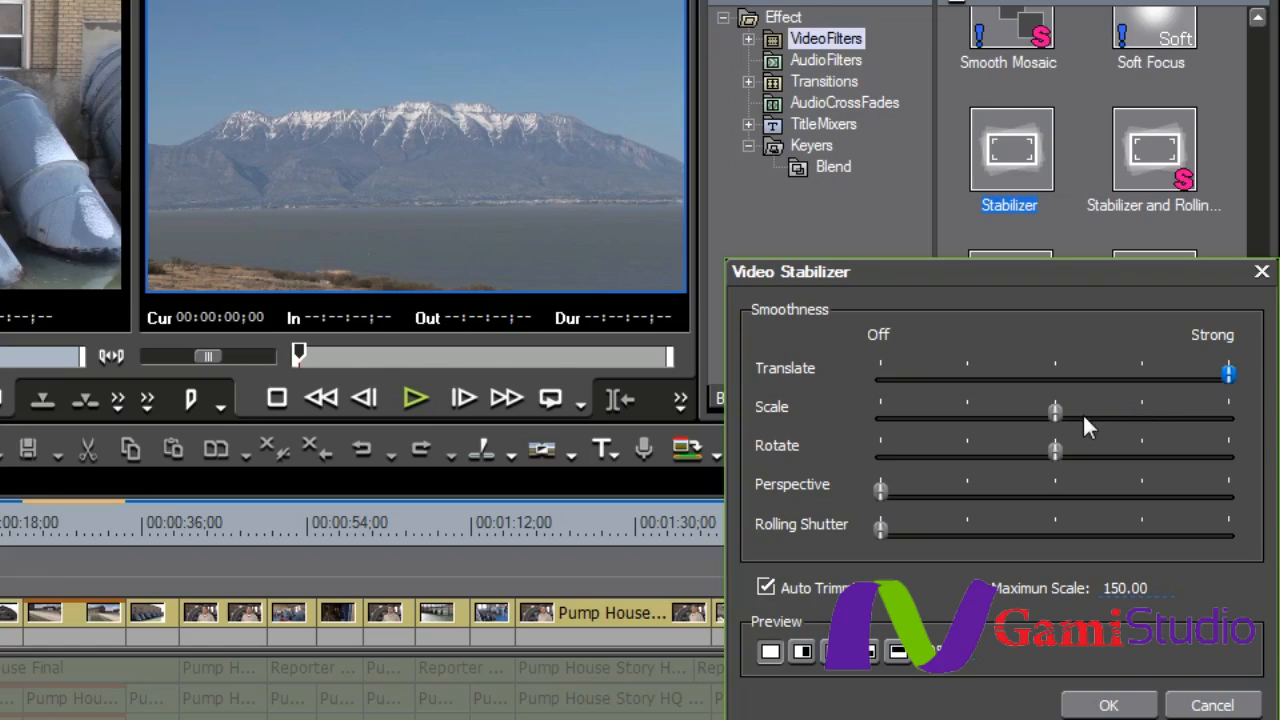
drag(1055, 412, 1142, 414)
- Turn on the vertical split preview and play the clip from the start twice to compare original and stabilized footage
click(803, 652)
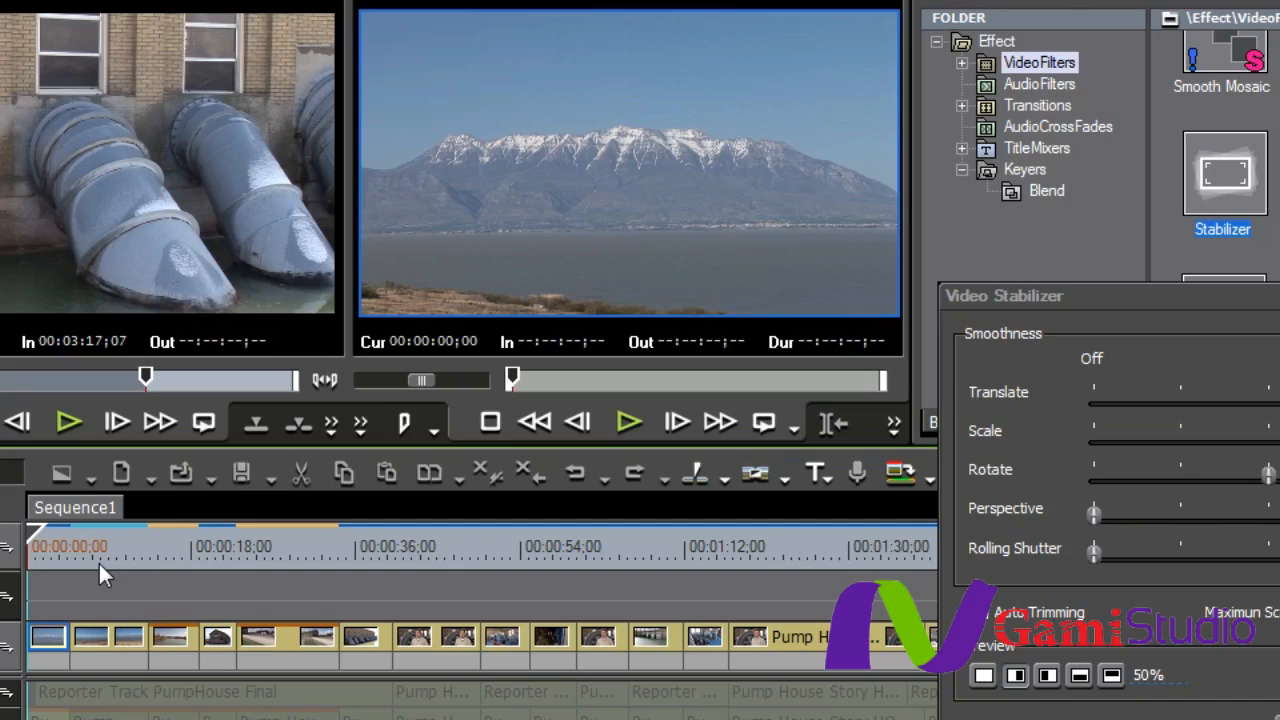
key(space)
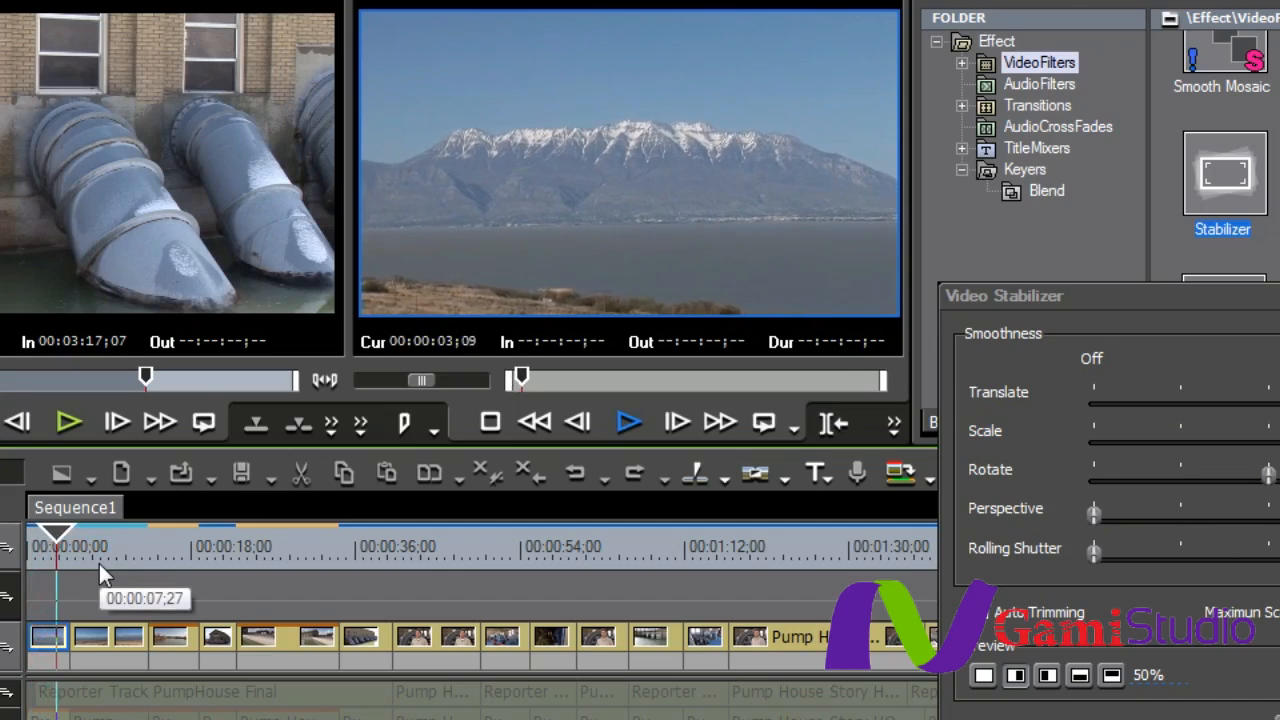
key(space)
drag(75, 540, 30, 542)
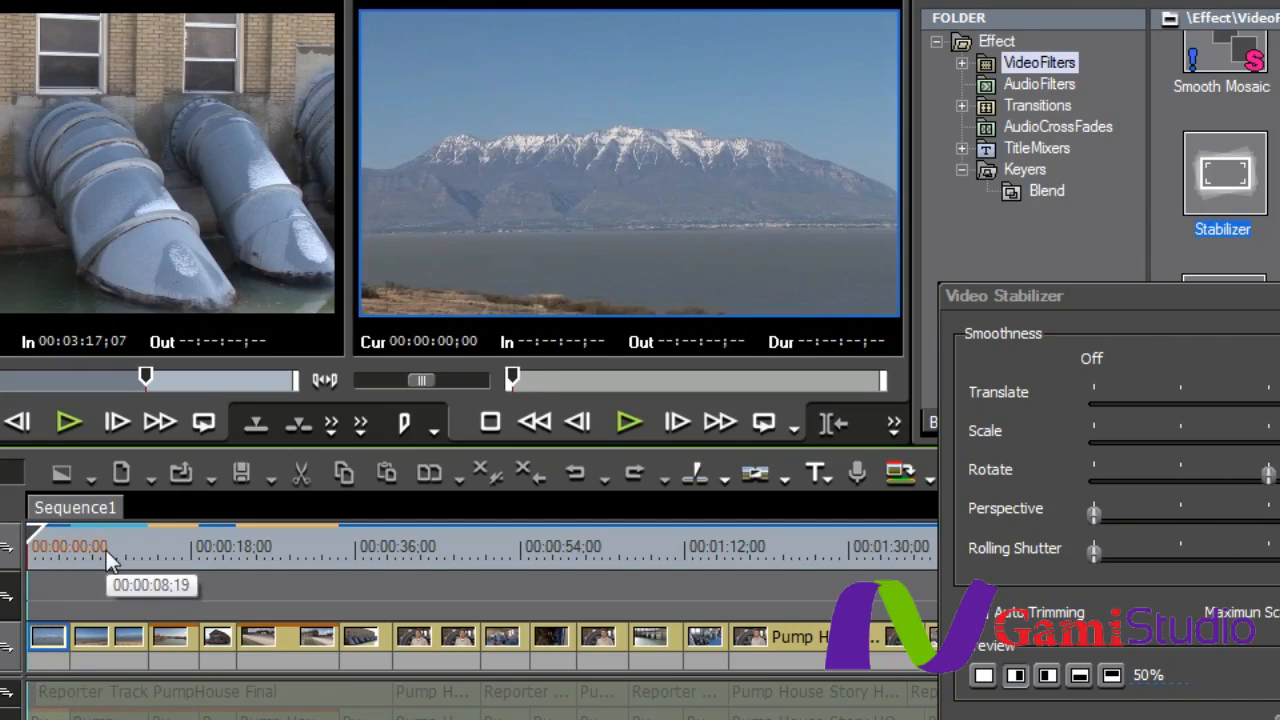
key(space)
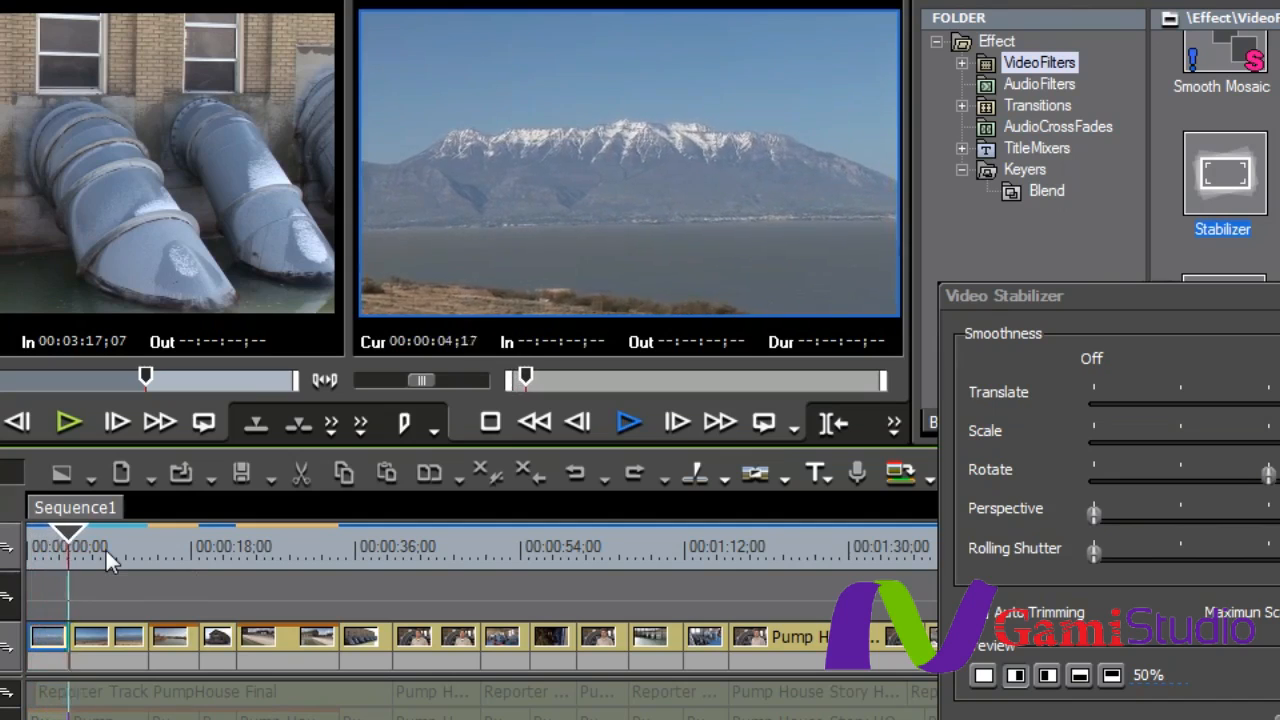
key(space)
drag(63, 530, 32, 545)
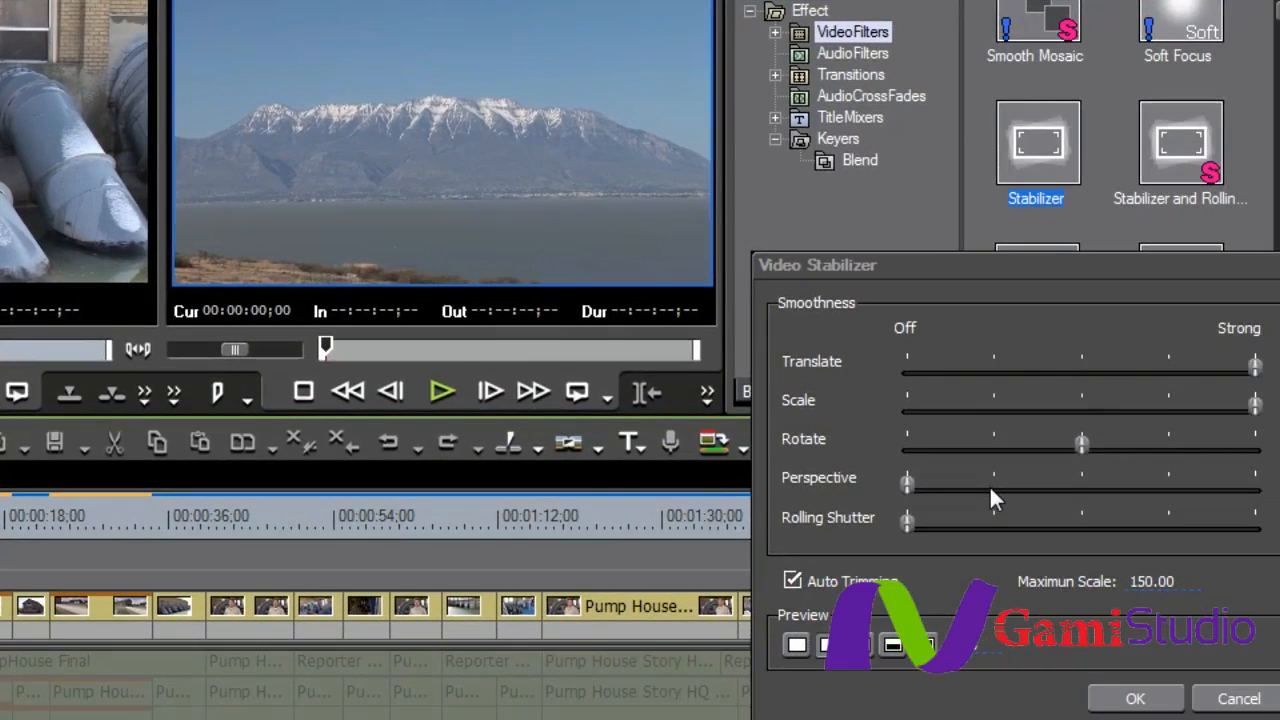
- Accept the Stabilizer settings with the full-frame preview restored, and play the clip from the start
click(801, 646)
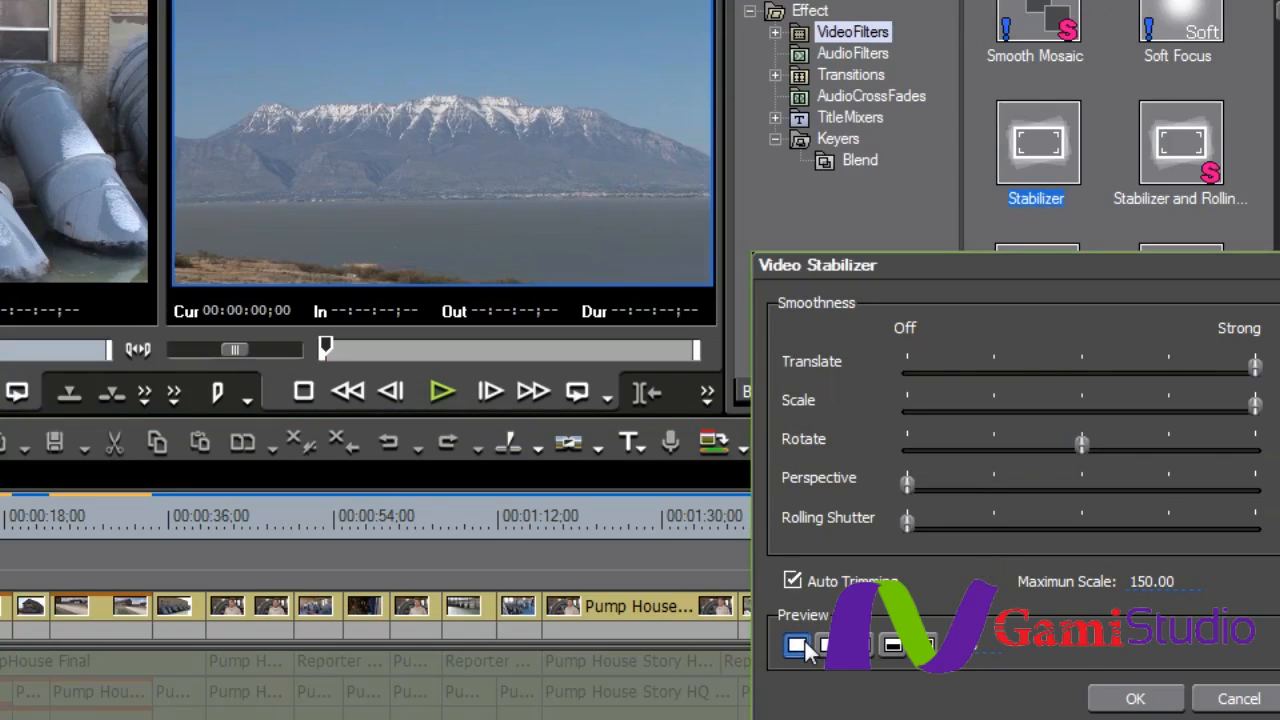
click(1135, 703)
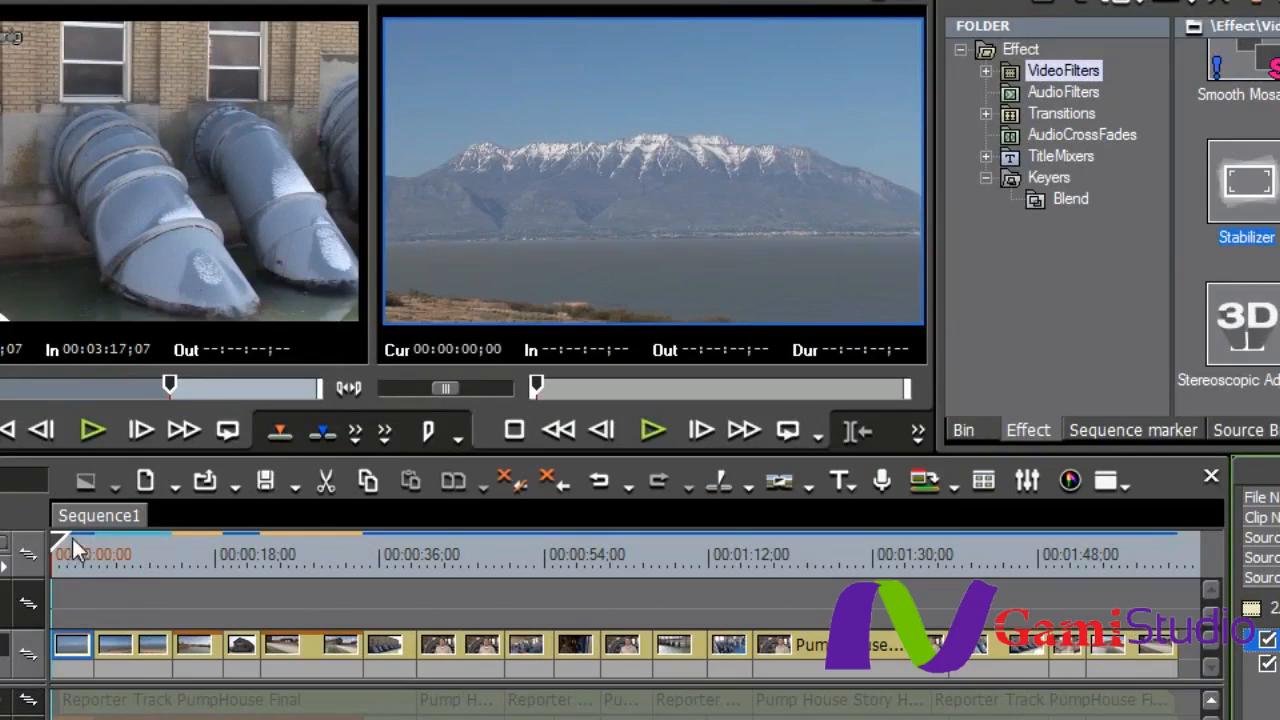
key(space)
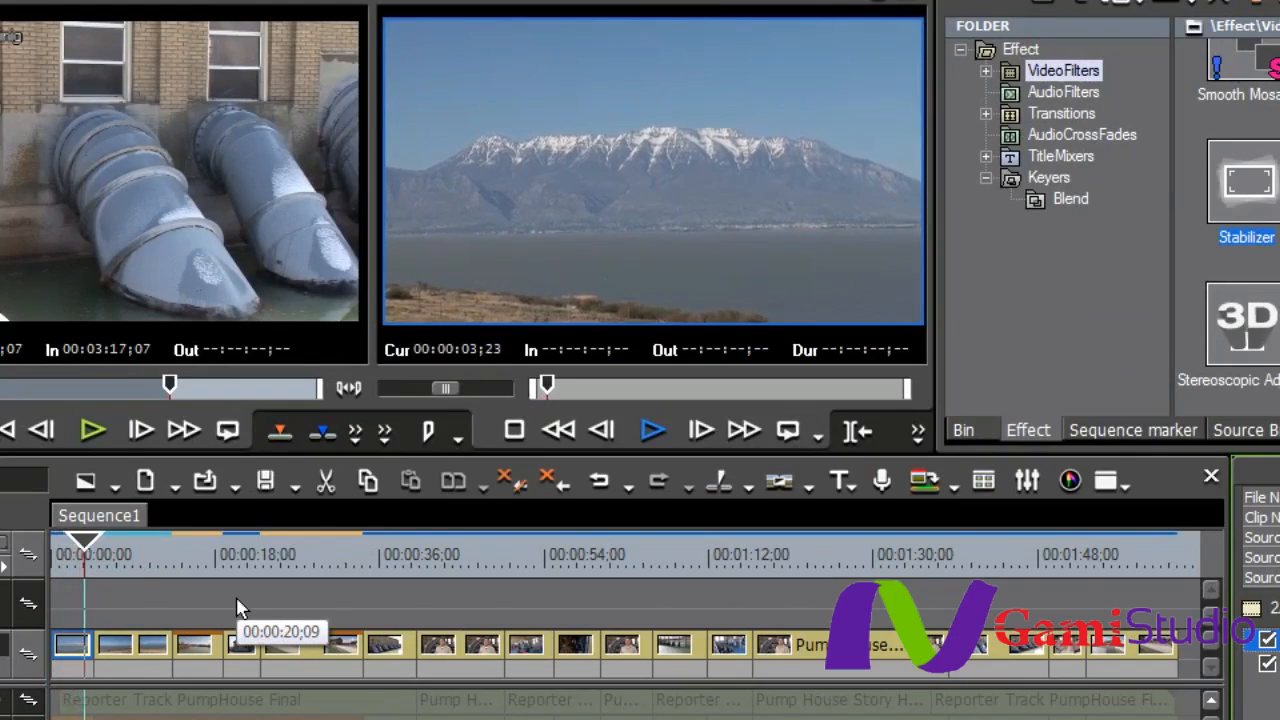
key(space)
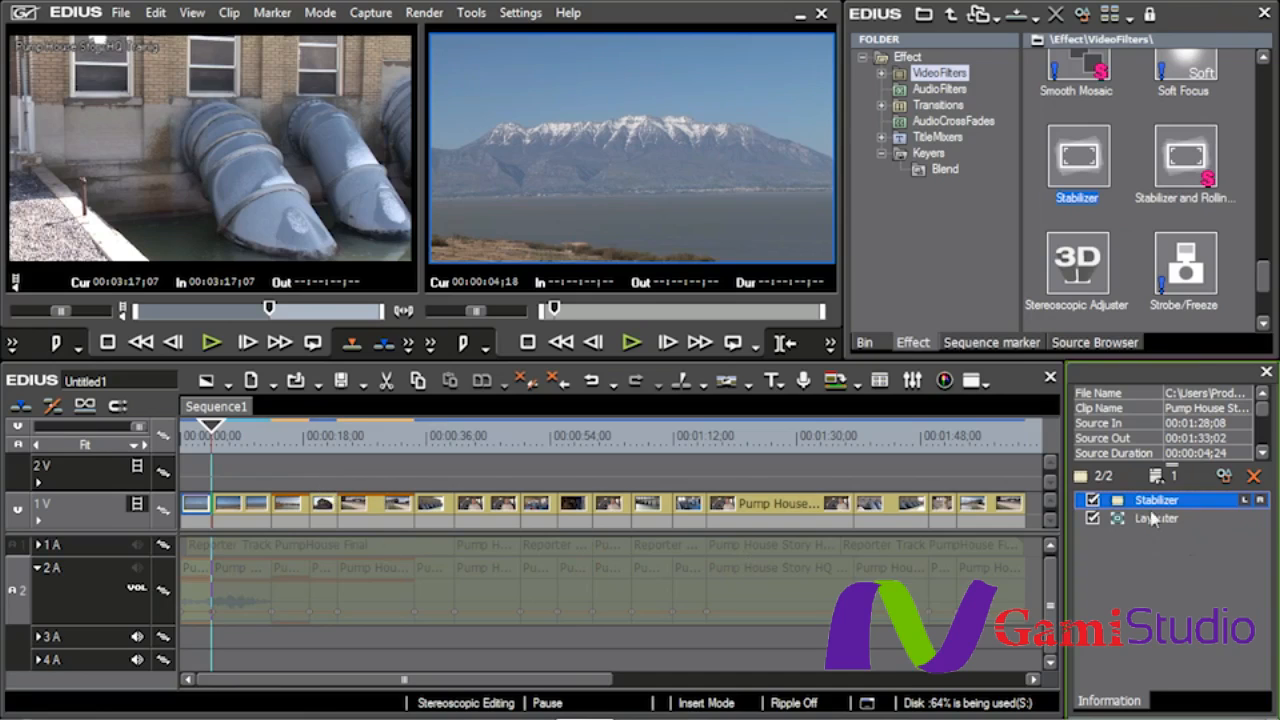
- Reopen the clip's Stabilizer settings, turn on the vertical split preview and set the Perspective smoothness to the three-quarter mark
double_click(1150, 501)
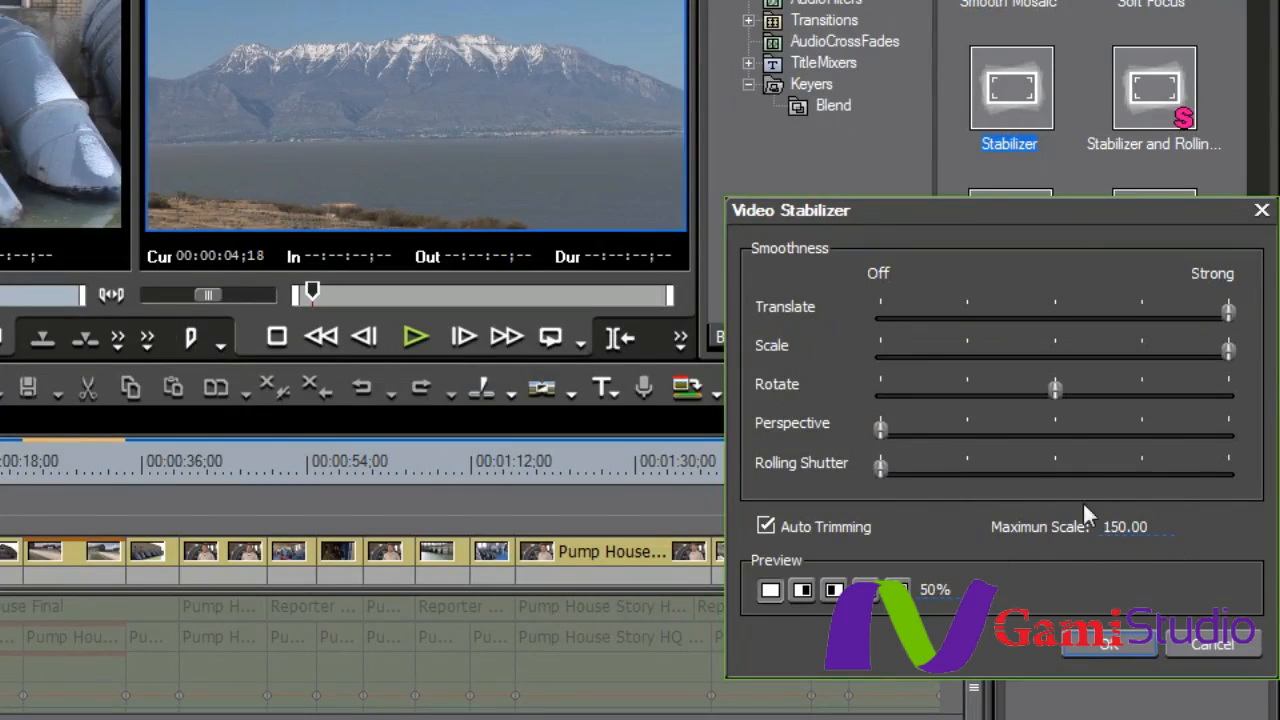
click(1145, 528)
drag(1169, 410, 1165, 530)
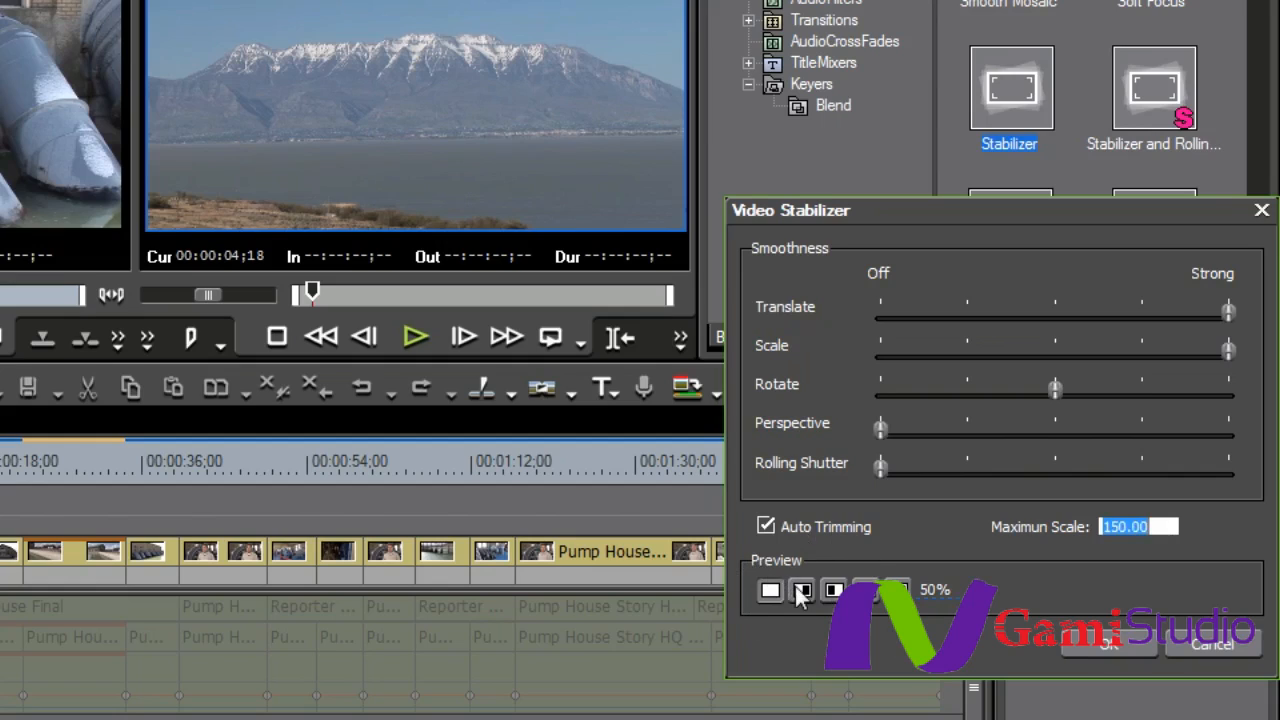
click(802, 591)
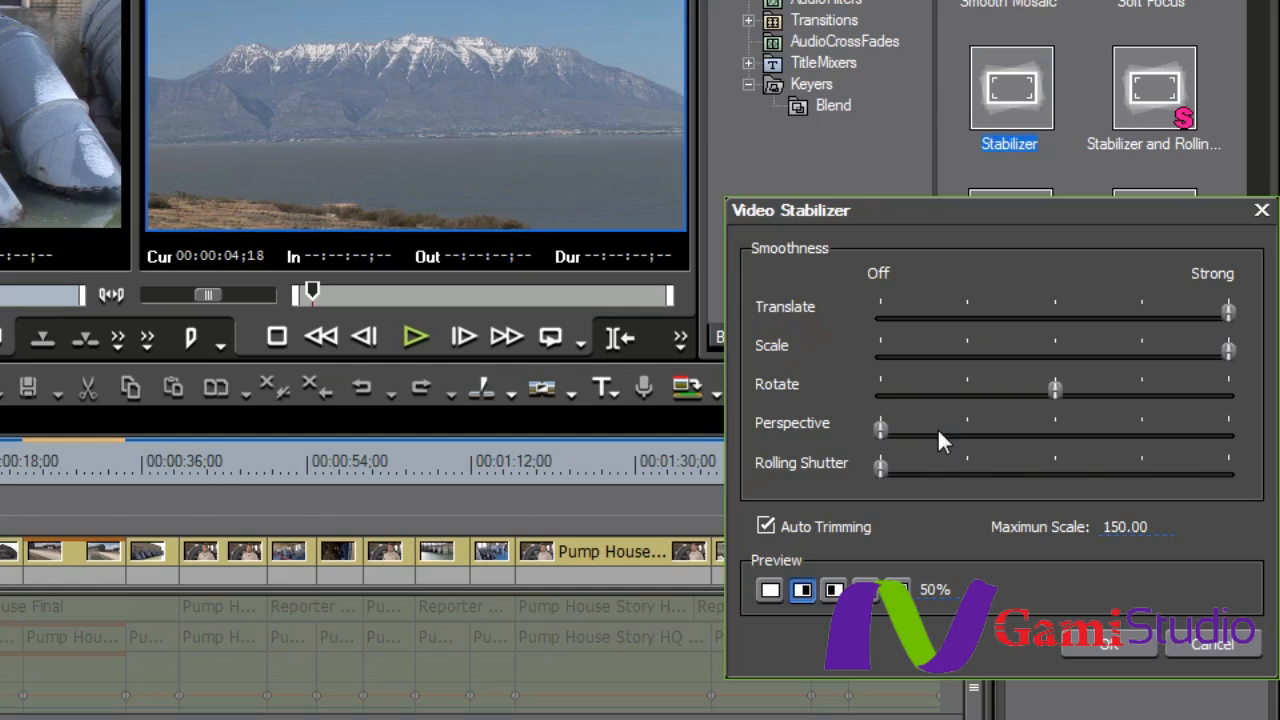
drag(880, 429, 1142, 430)
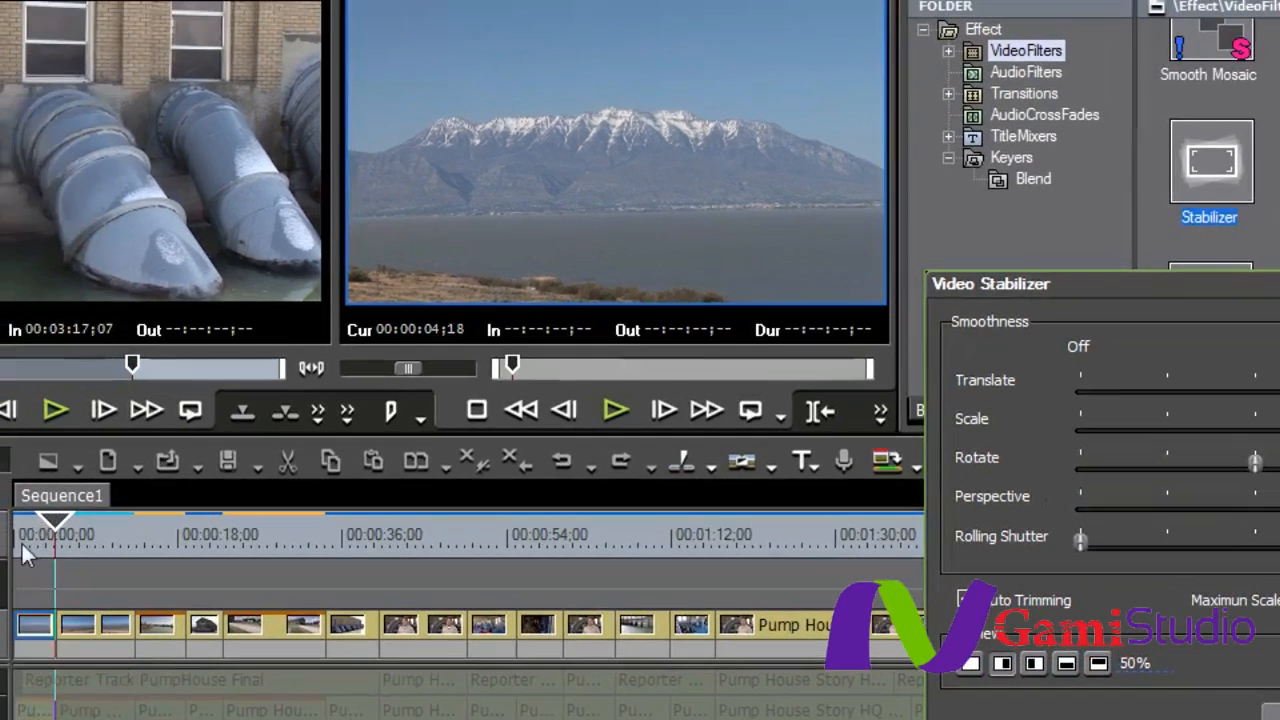
- Play the opening clip to compare the split preview, and return the playhead to the start of the sequence
drag(53, 525, 4, 528)
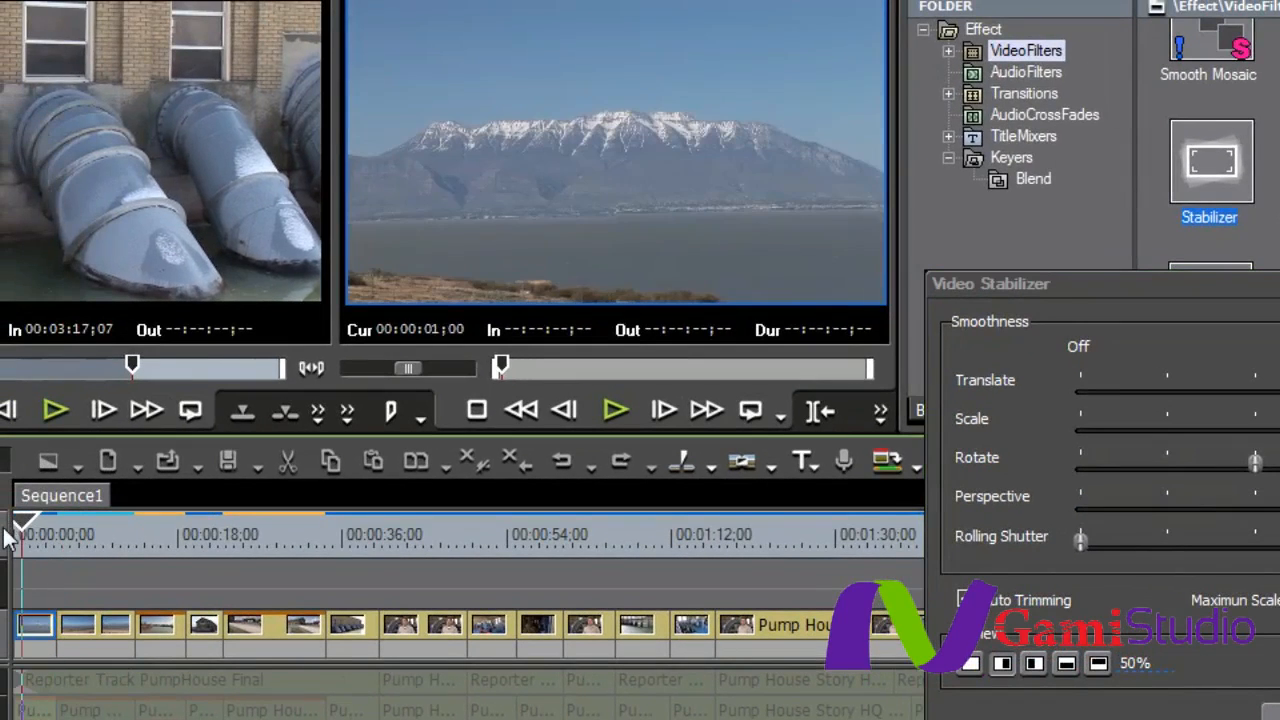
key(space)
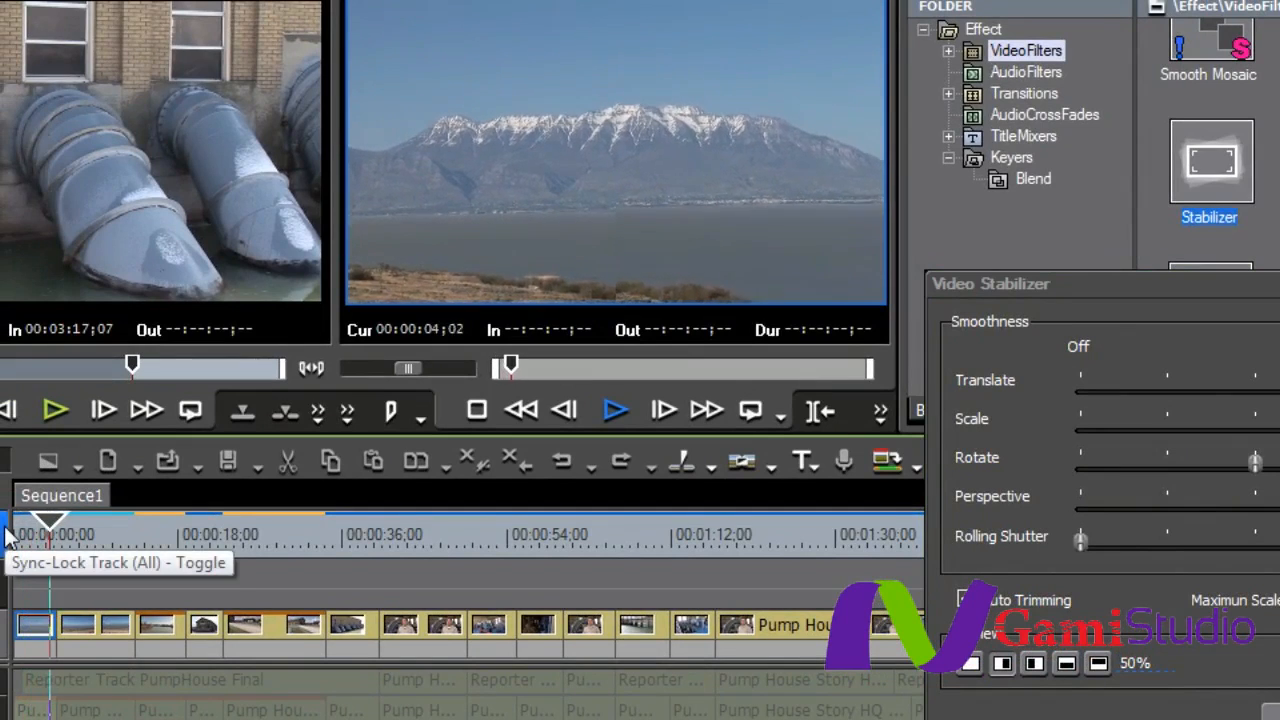
click(40, 535)
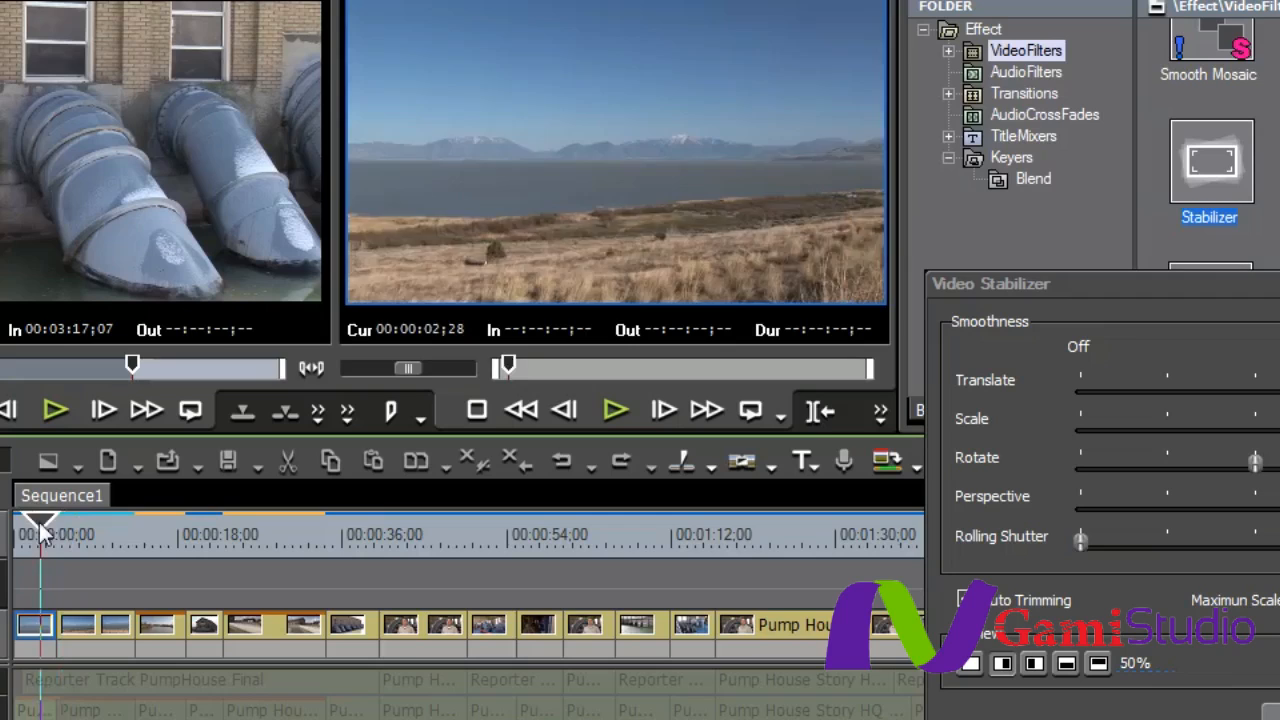
key(Home)
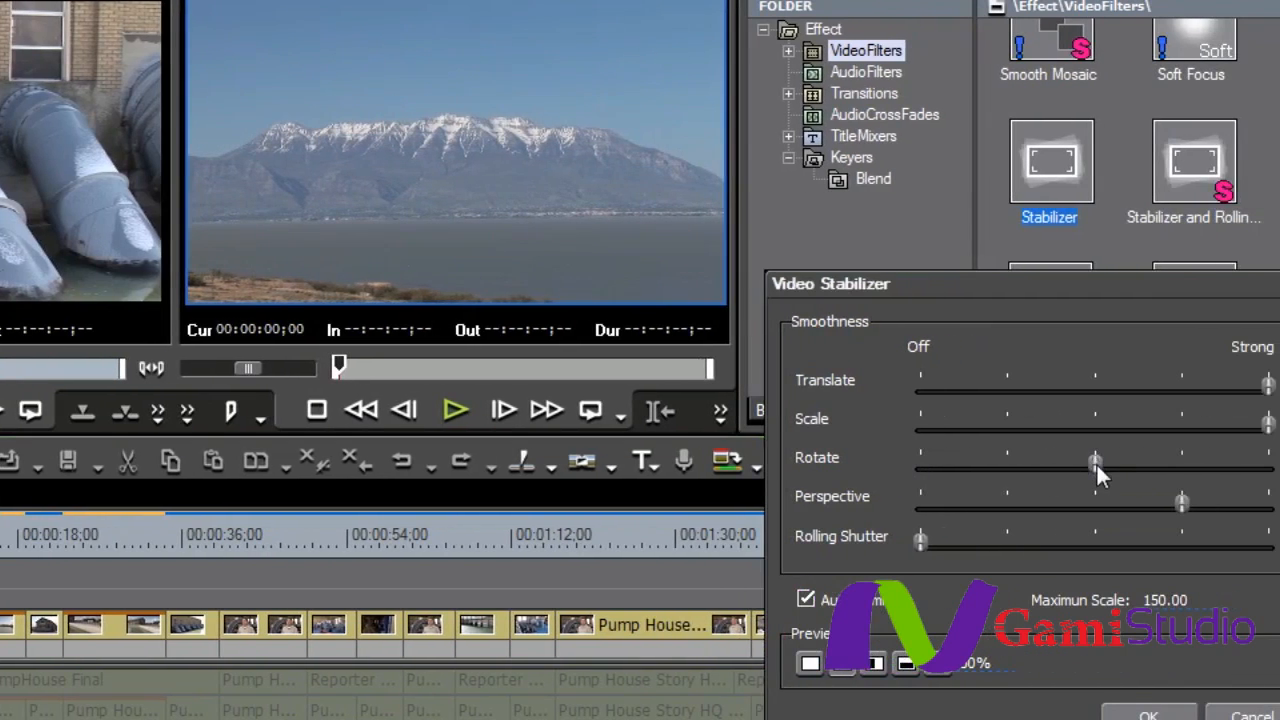
- Set the Rotate smoothness to Strong and play the opening clip from the start to check the stabilization
drag(1256, 462, 1279, 463)
drag(1228, 480, 1250, 482)
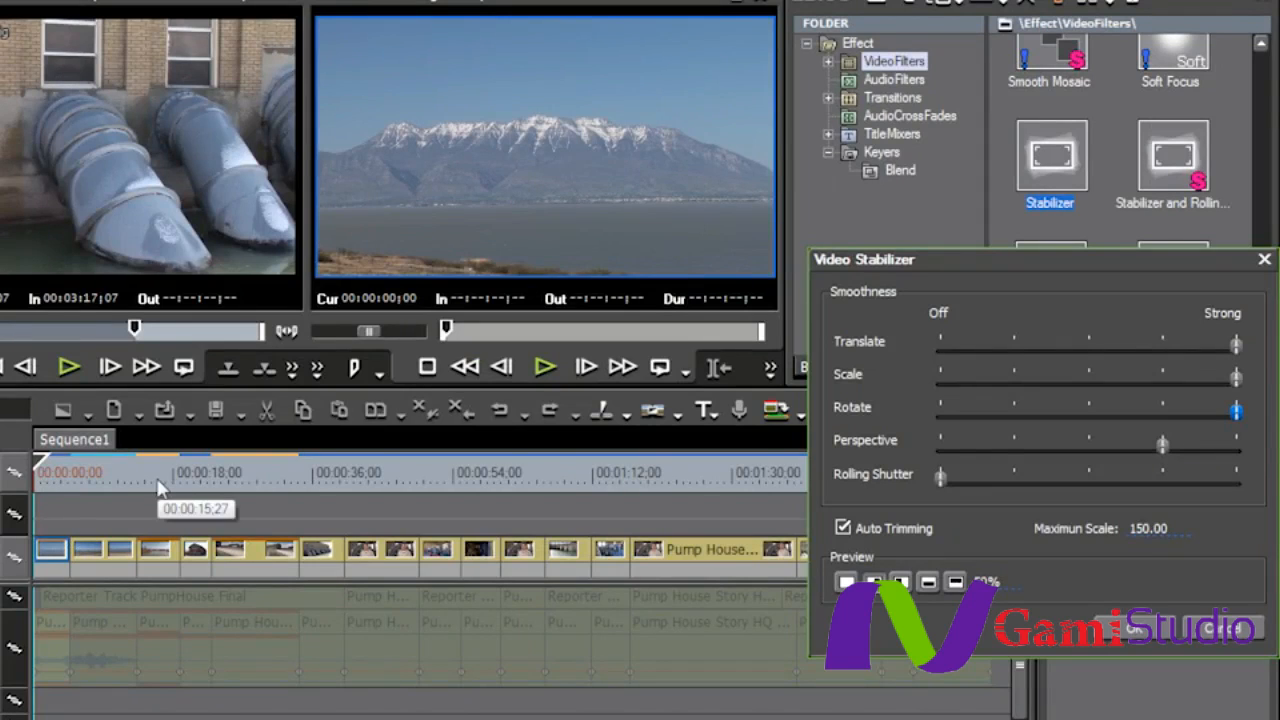
click(40, 474)
key(space)
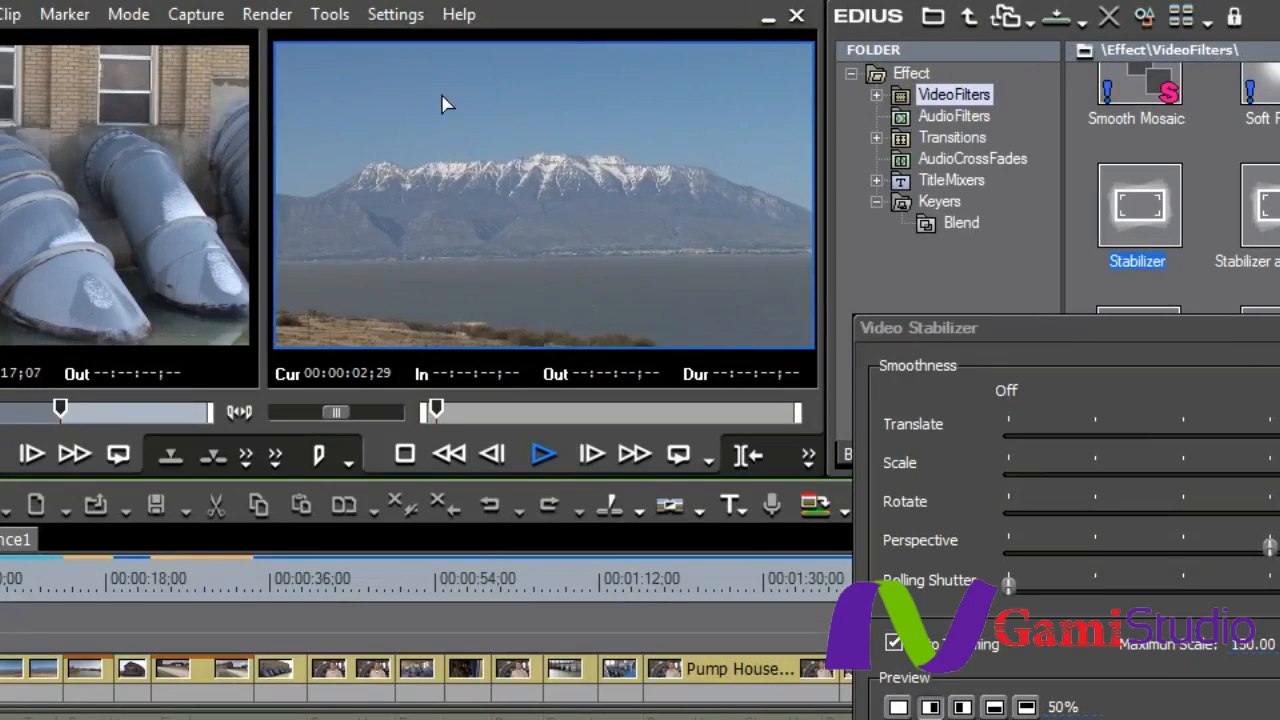
key(space)
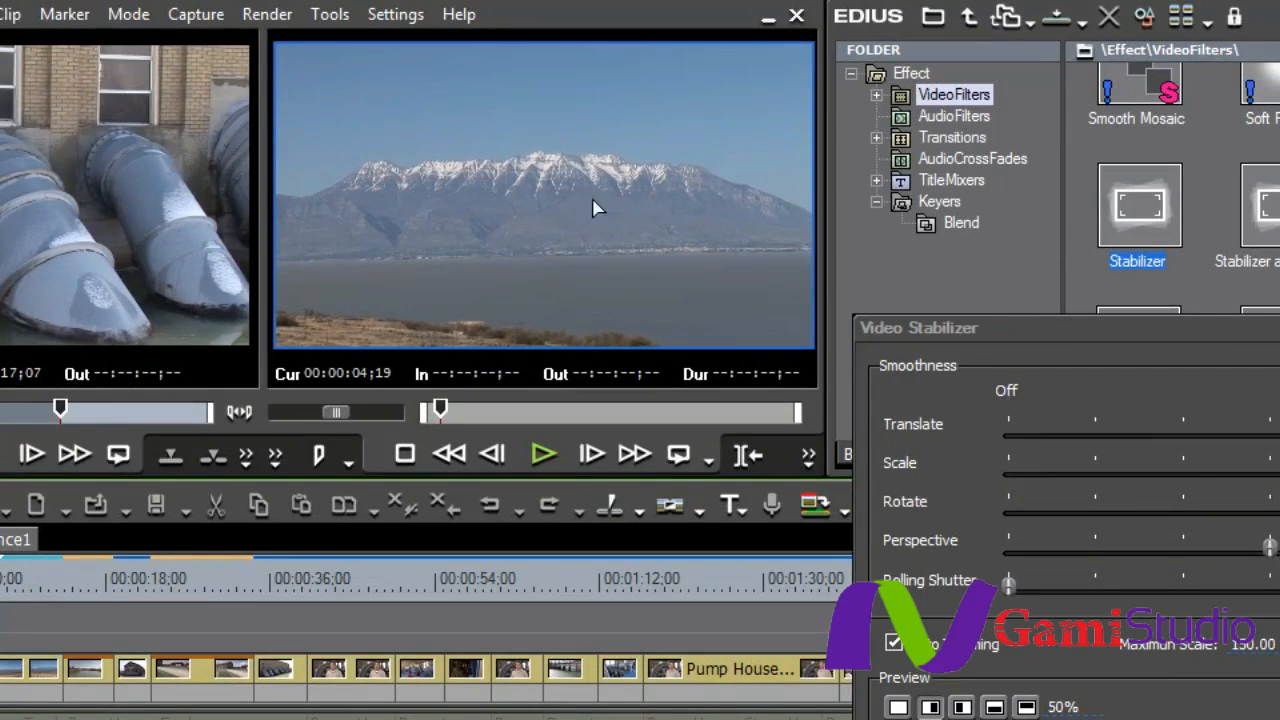